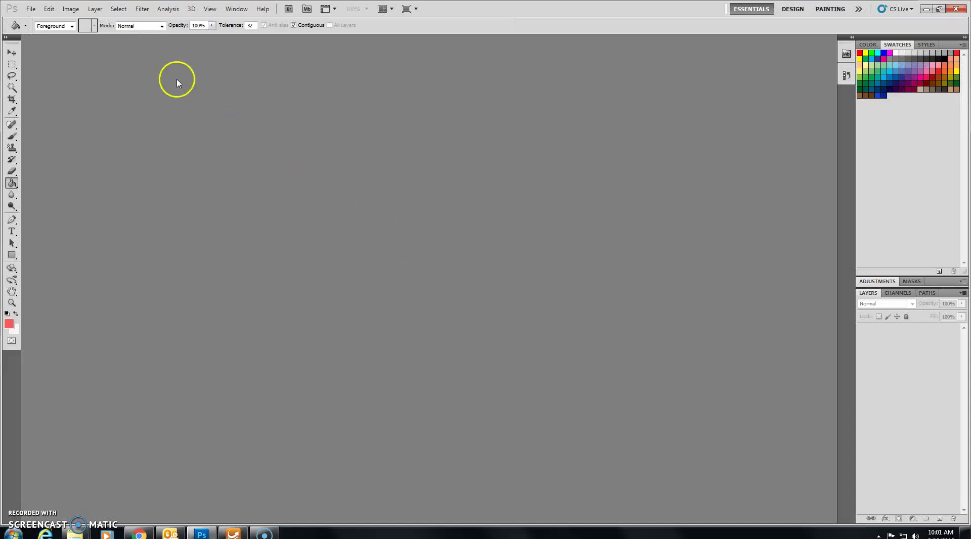
- Open 'Wayne Rooney Manchester United.jpg' from the Silhouette folder
{"action": "left_click", "coordinate": [33, 10]}
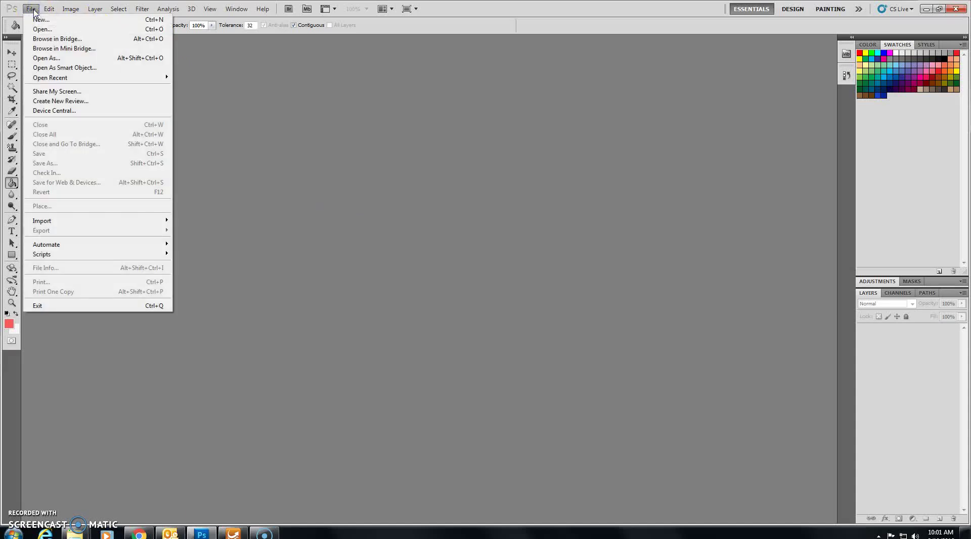
{"action": "left_click", "coordinate": [43, 29]}
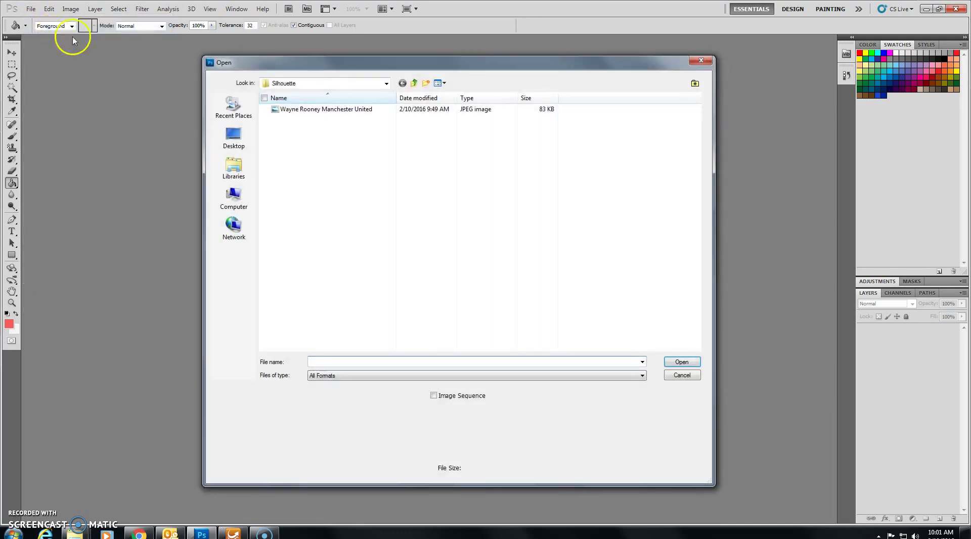
{"action": "left_click", "coordinate": [376, 83]}
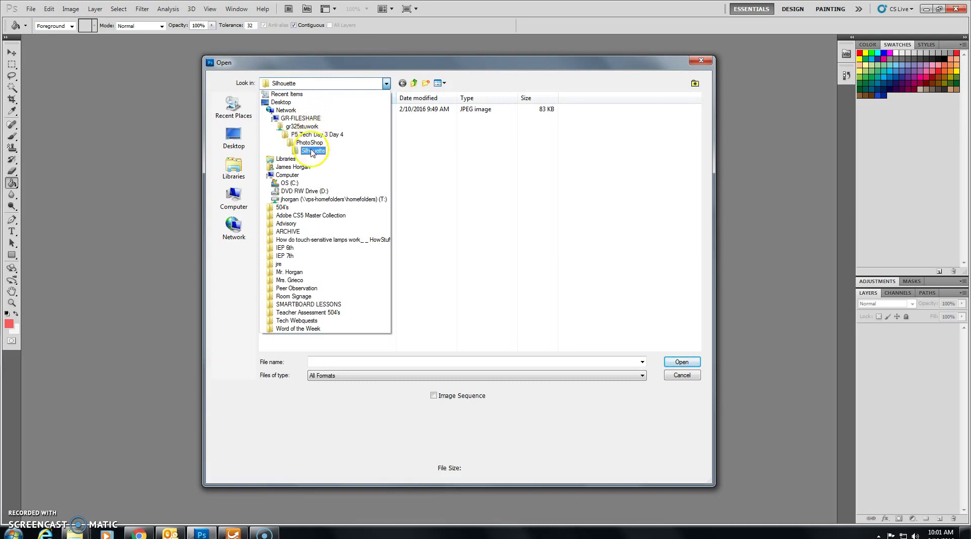
{"action": "left_click", "coordinate": [312, 150]}
{"action": "left_click", "coordinate": [329, 110]}
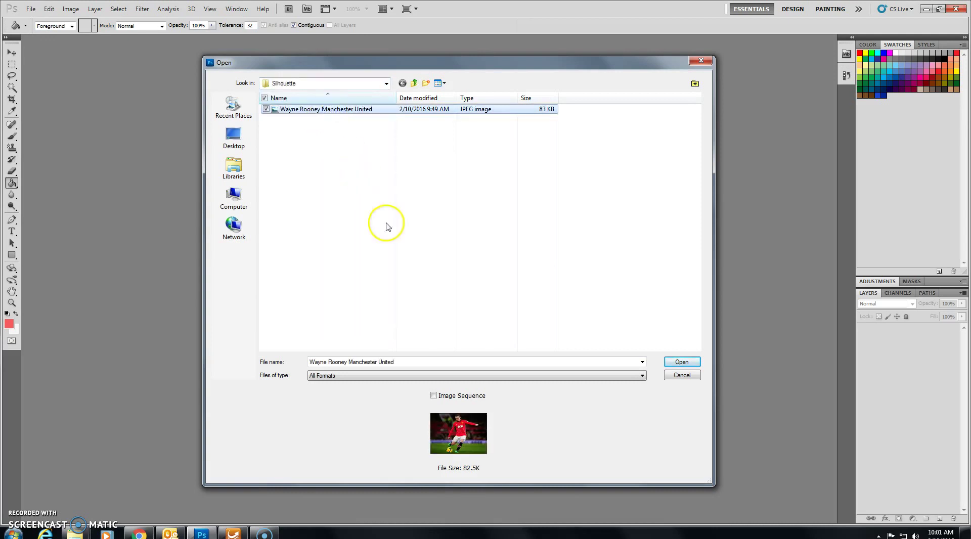
{"action": "left_click", "coordinate": [681, 362]}
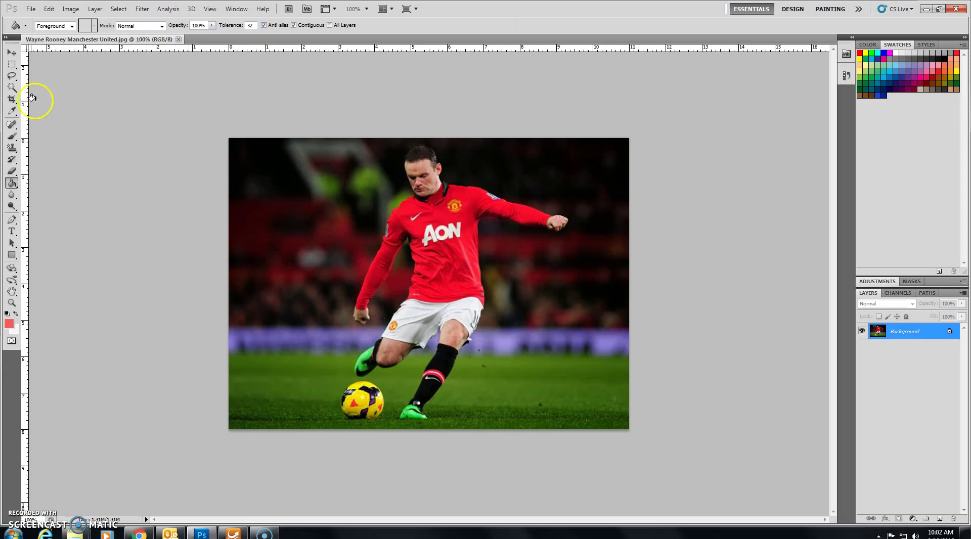
- With the Quick Selection tool, select the player's hair, face, shoulder, arm and chest
{"action": "left_click", "coordinate": [11, 87]}
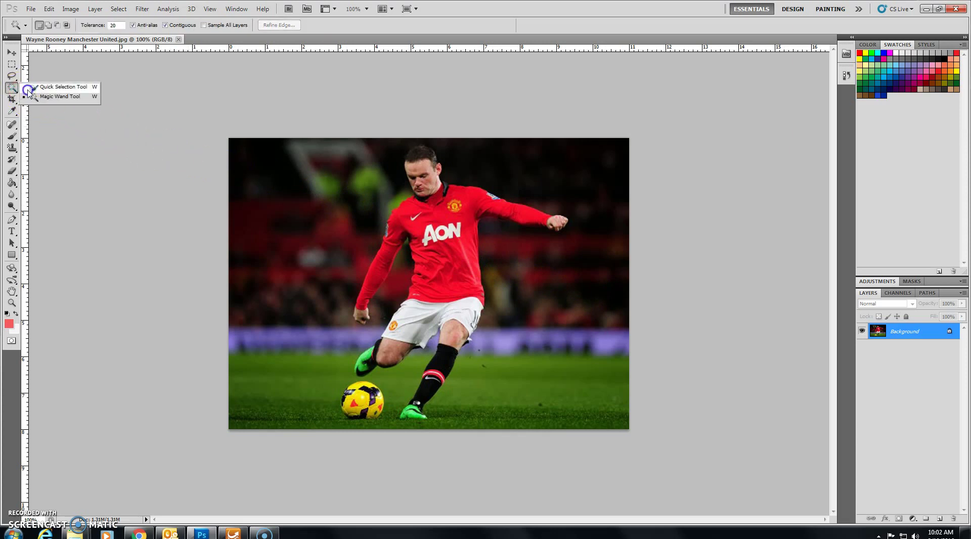
{"action": "left_click", "coordinate": [28, 88]}
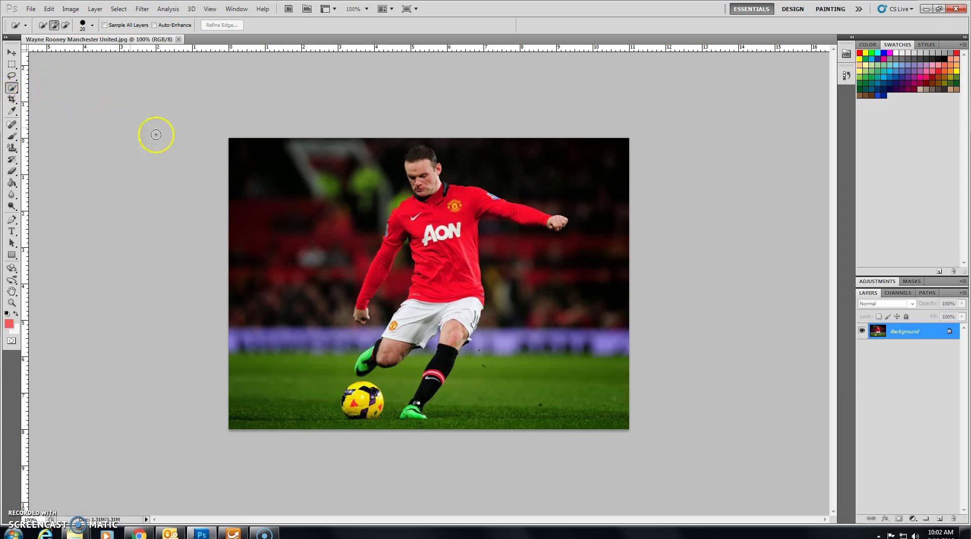
{"action": "left_click", "coordinate": [419, 156]}
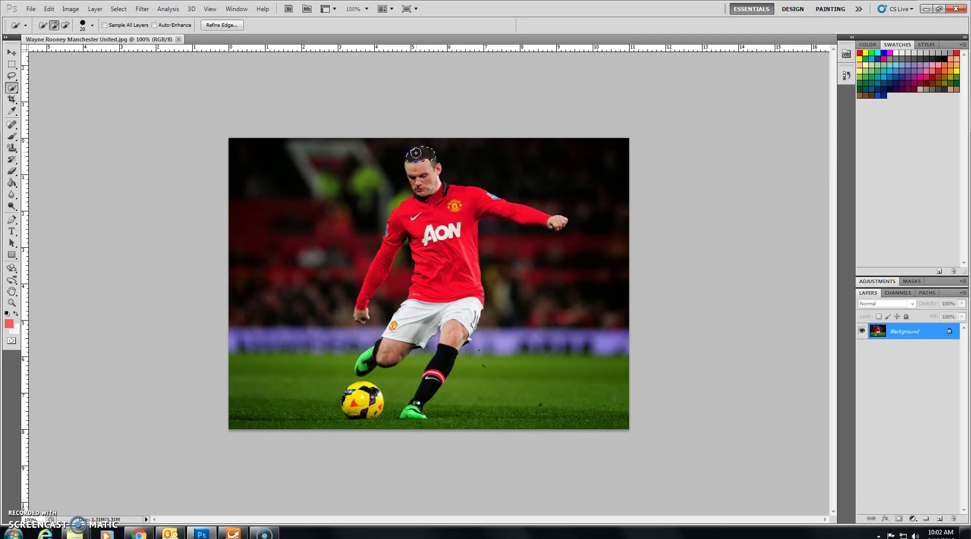
{"action": "left_click_drag", "start_coordinate": [427, 187], "coordinate": [422, 199]}
{"action": "left_click_drag", "start_coordinate": [392, 228], "coordinate": [362, 318]}
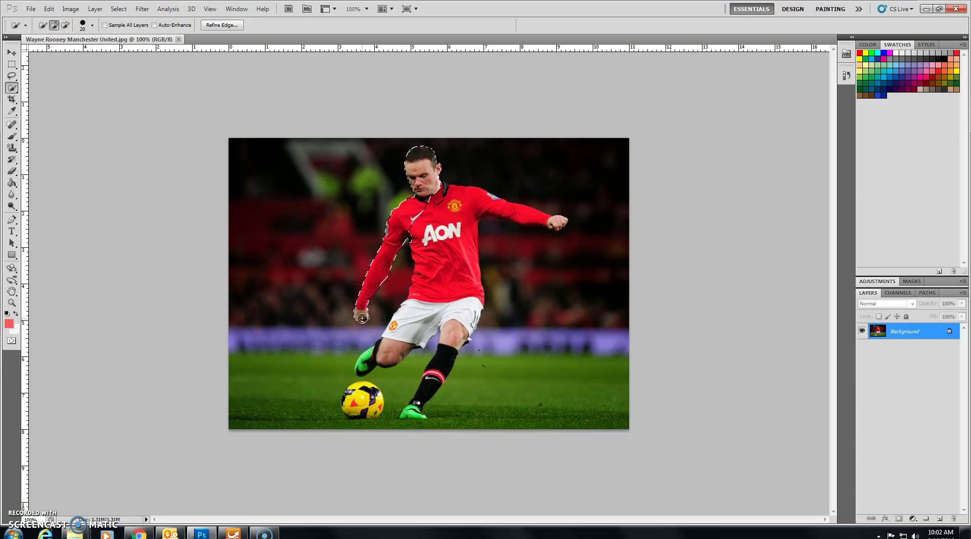
{"action": "left_click_drag", "start_coordinate": [407, 288], "coordinate": [427, 231]}
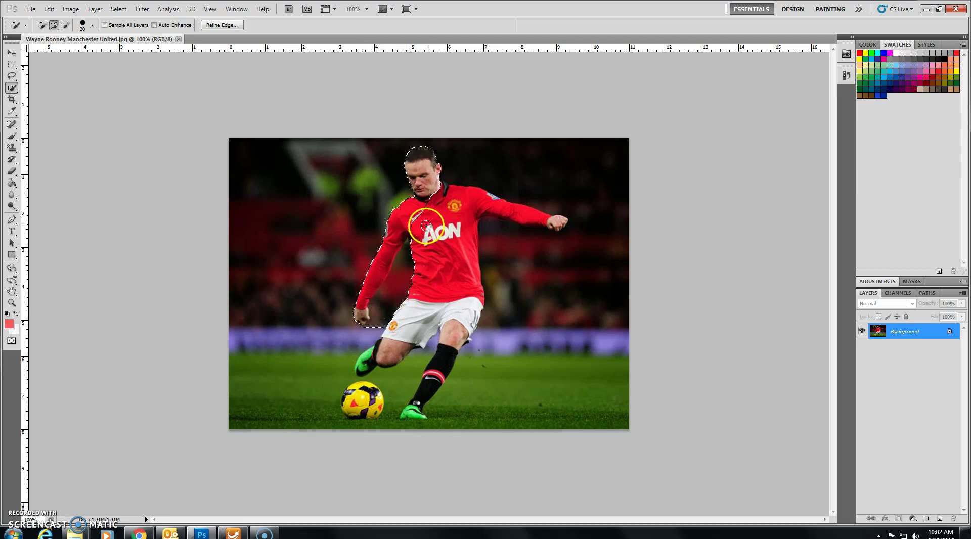
{"action": "mouse_move", "coordinate": [427, 231]}
{"action": "left_mouse_down"}
{"action": "mouse_move", "coordinate": [450, 195]}
{"action": "mouse_move", "coordinate": [551, 219]}
{"action": "mouse_move", "coordinate": [471, 230]}
{"action": "mouse_move", "coordinate": [451, 288]}
{"action": "mouse_move", "coordinate": [441, 232]}
{"action": "left_mouse_up"}
- Add the shorts, sock, leg and boot, then subtract stray background near the arm
{"action": "left_click", "coordinate": [457, 322]}
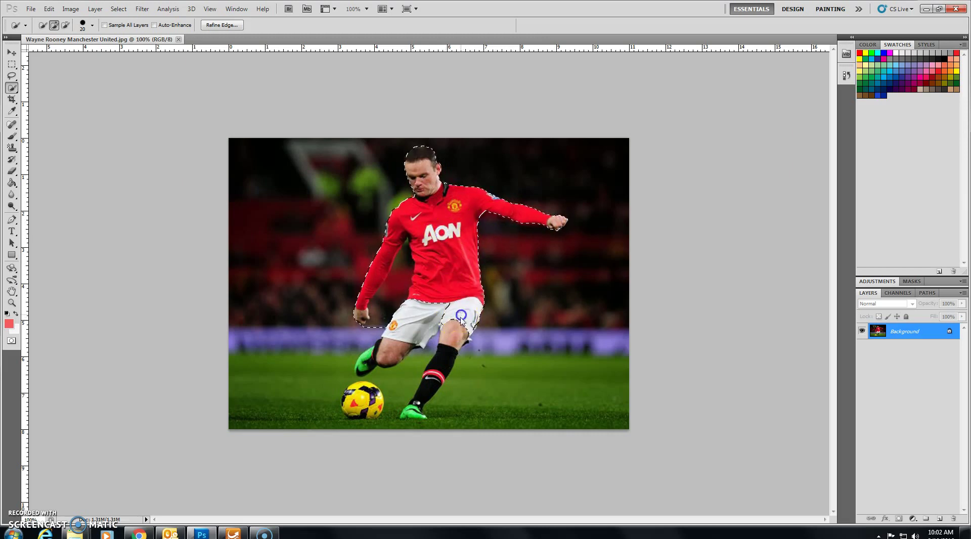
{"action": "left_click_drag", "start_coordinate": [456, 335], "coordinate": [452, 351]}
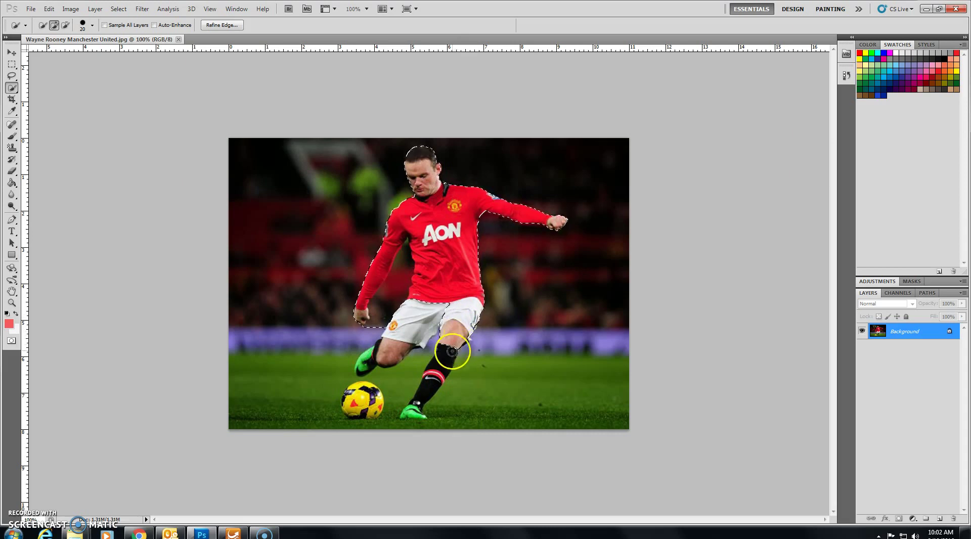
{"action": "left_click", "coordinate": [416, 410]}
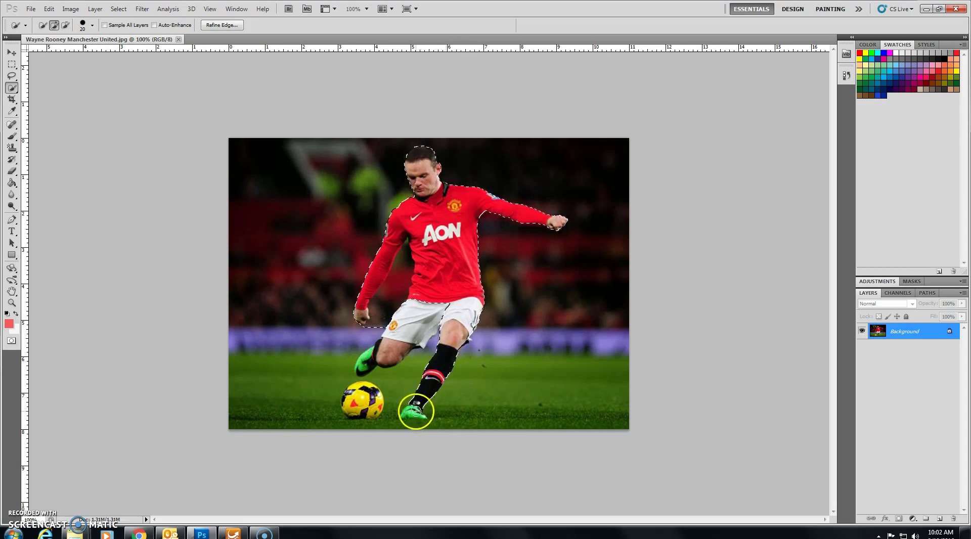
{"action": "left_click", "coordinate": [387, 407]}
{"action": "left_click", "coordinate": [417, 325]}
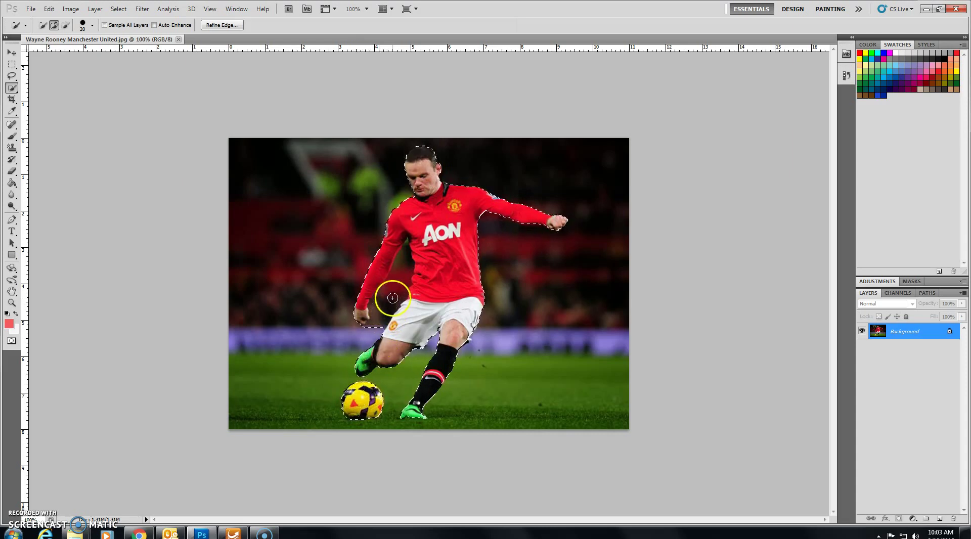
{"action": "left_click", "coordinate": [66, 26]}
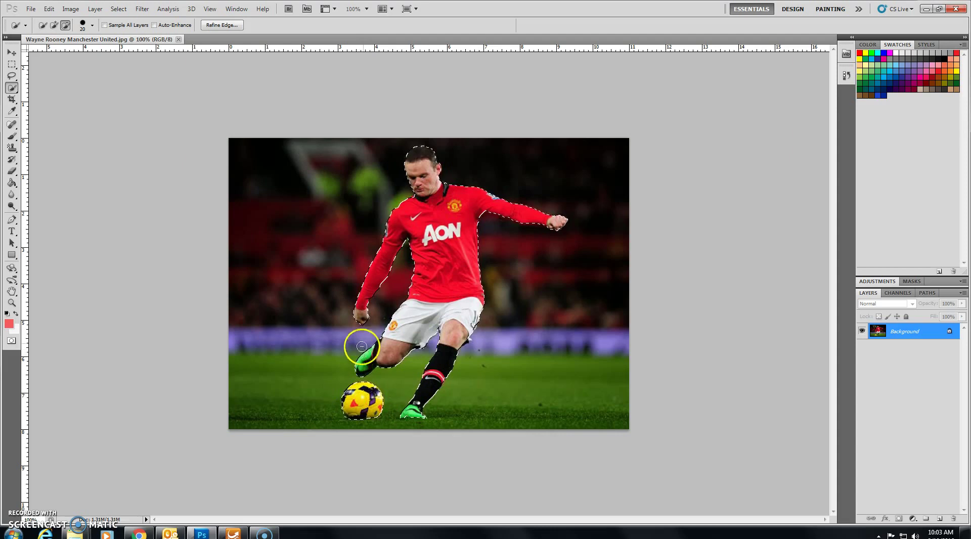
{"action": "left_click", "coordinate": [353, 211]}
- Invert the selection so the stadium background is selected
{"action": "left_click", "coordinate": [119, 9]}
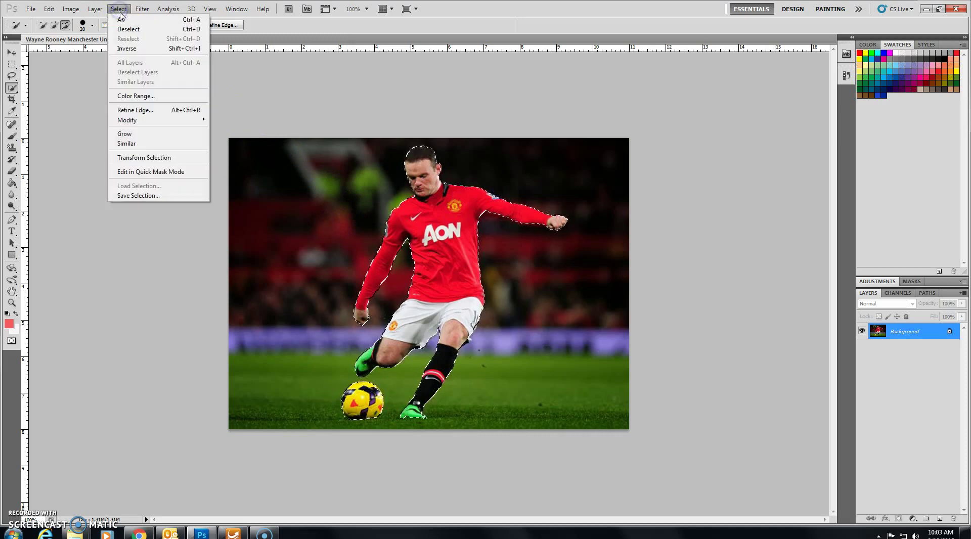
{"action": "left_click", "coordinate": [128, 48]}
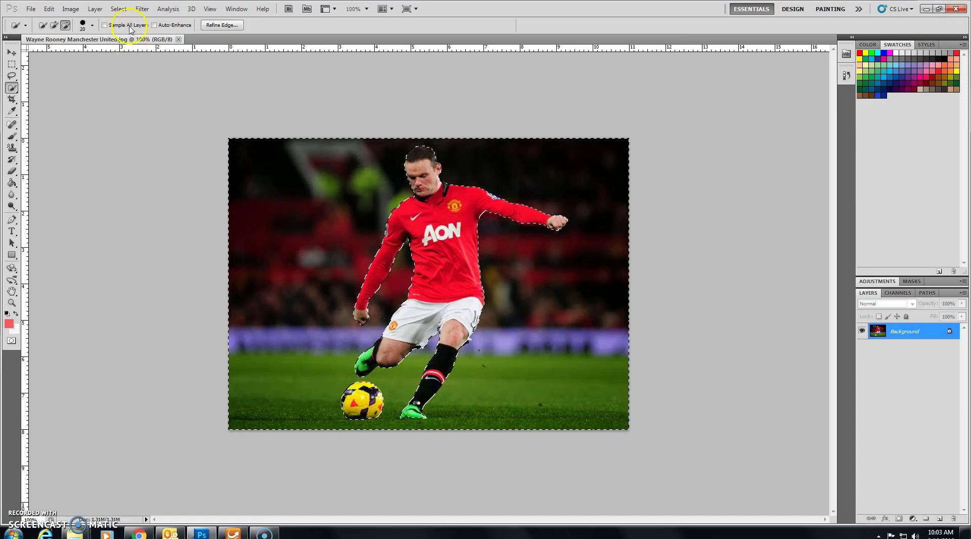
{"action": "left_click", "coordinate": [121, 10]}
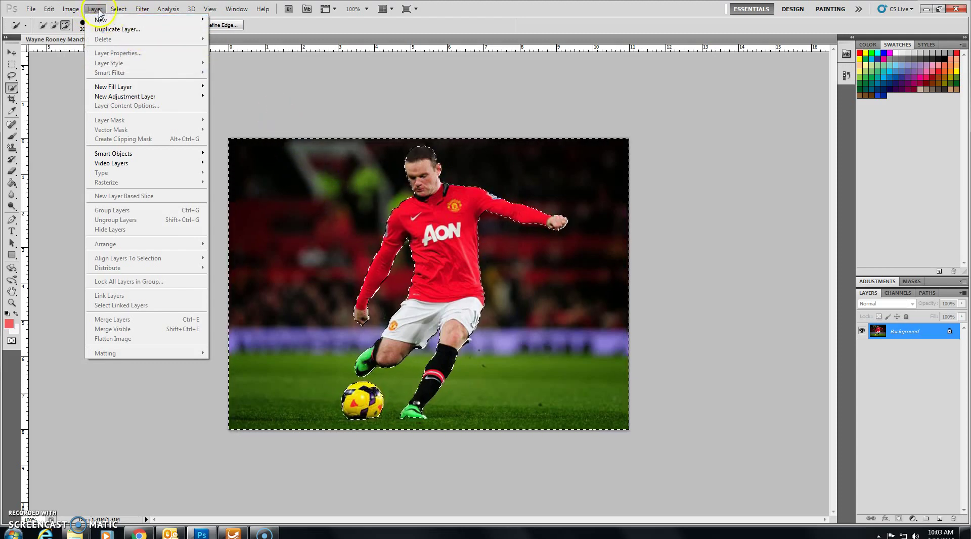
{"action": "left_click", "coordinate": [342, 213]}
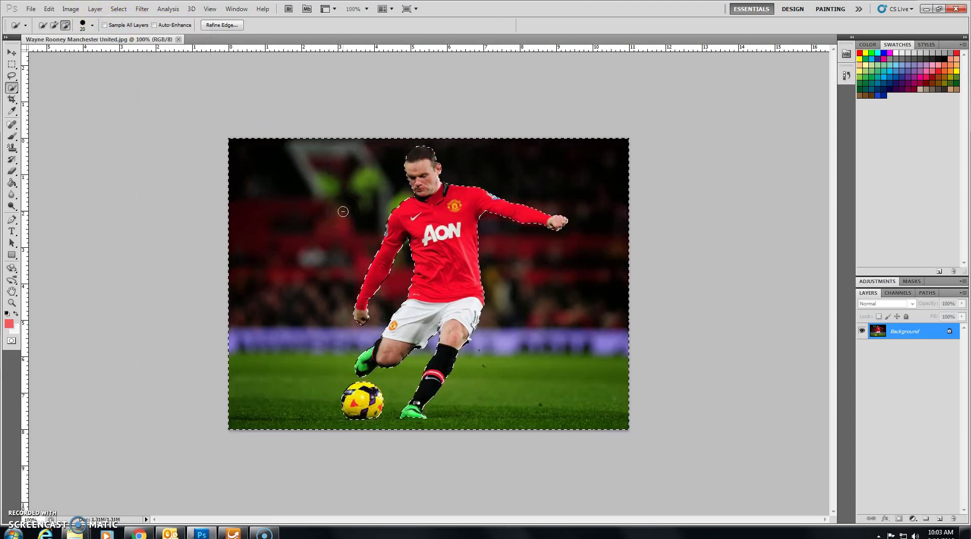
- Fill the selected background with white (#ffffff) and deselect
{"action": "key", "text": "shift+F5"}
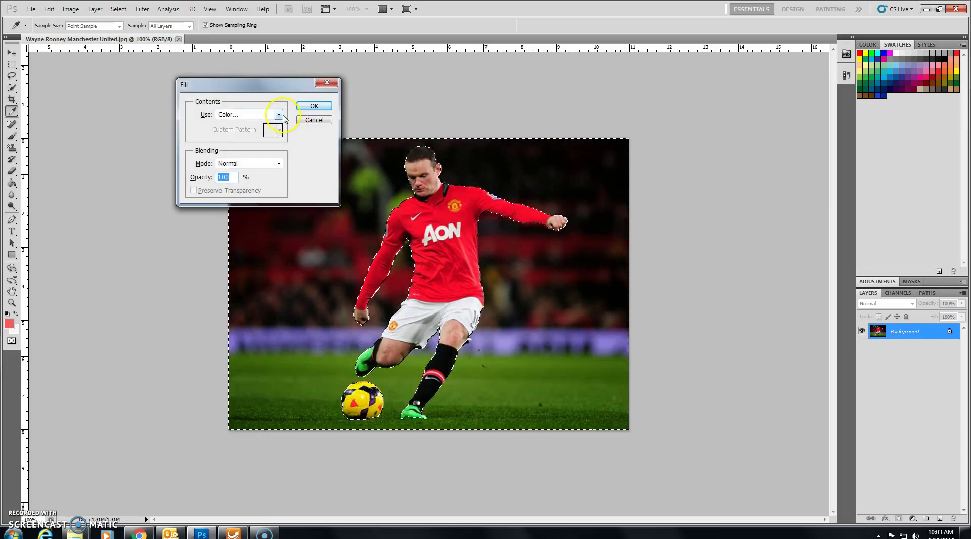
{"action": "left_click", "coordinate": [279, 115]}
{"action": "left_click", "coordinate": [248, 137]}
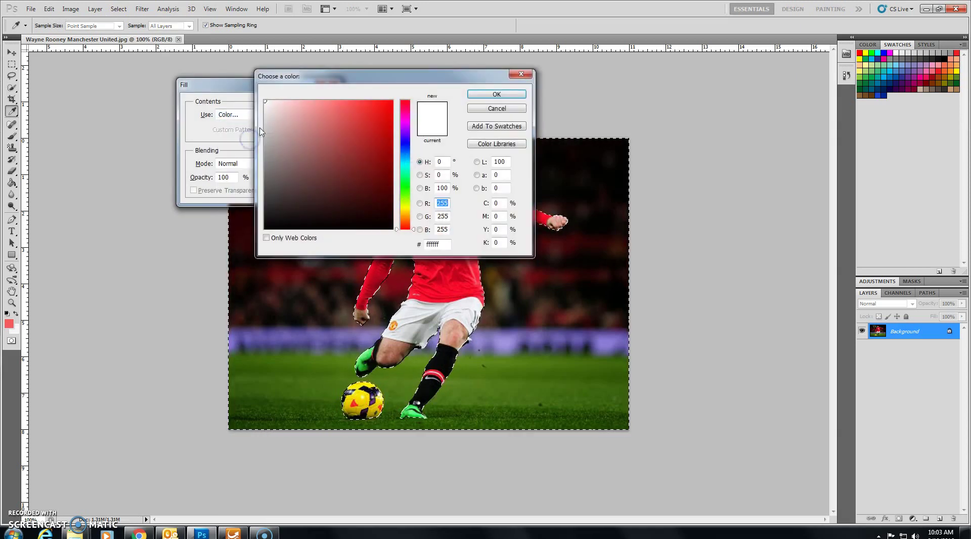
{"action": "left_click", "coordinate": [471, 91]}
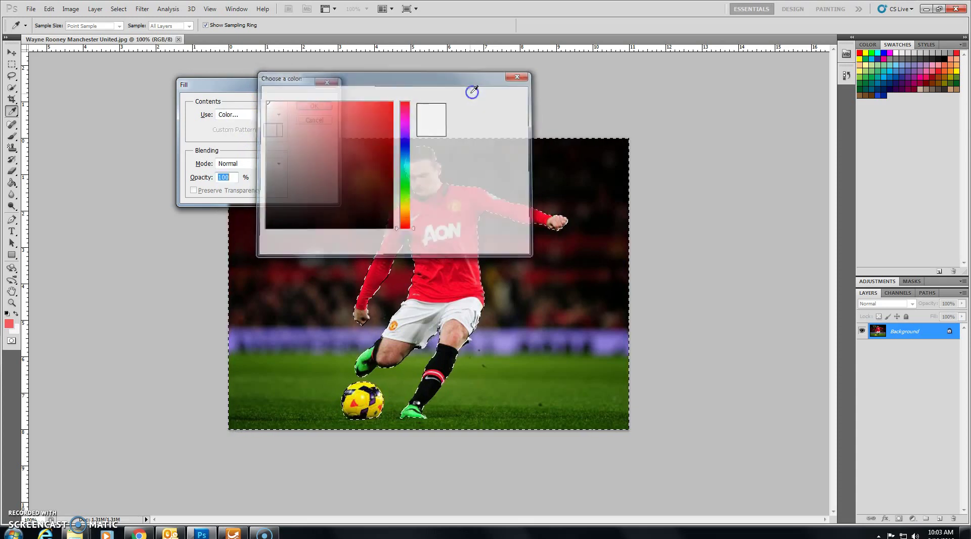
{"action": "left_click", "coordinate": [314, 105]}
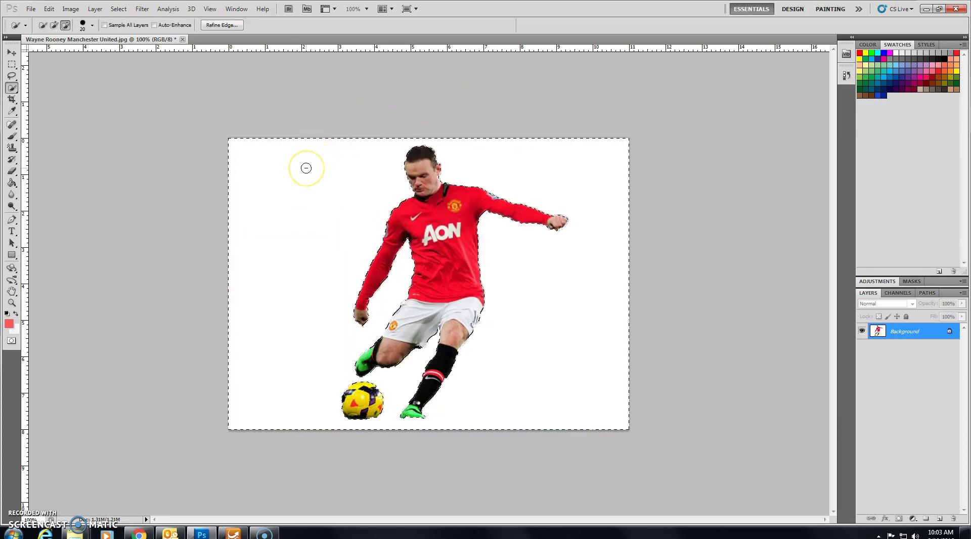
{"action": "key", "text": "ctrl+d"}
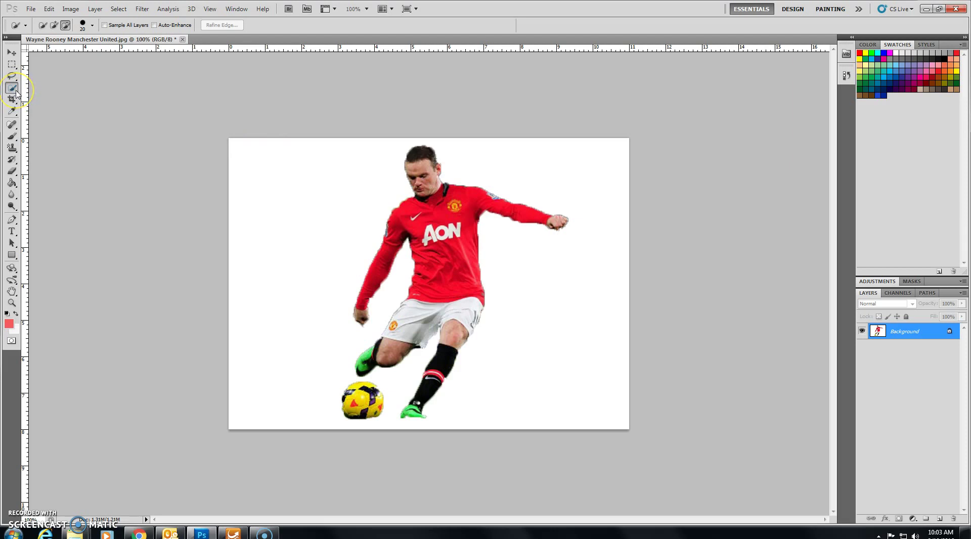
- Reselect the player and ball by Magic Wand-picking the white background and inverting
{"action": "right_click", "coordinate": [12, 89]}
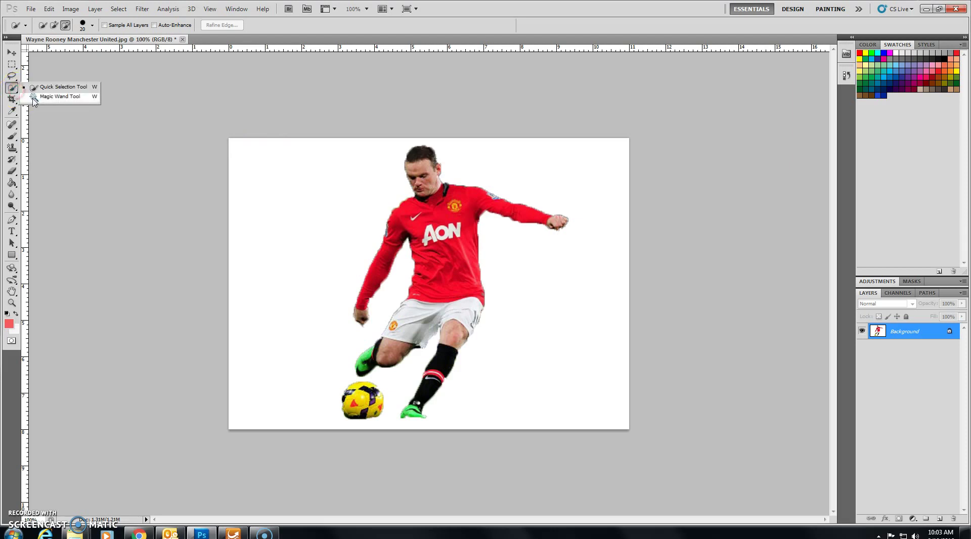
{"action": "left_click", "coordinate": [36, 98]}
{"action": "left_click", "coordinate": [288, 196]}
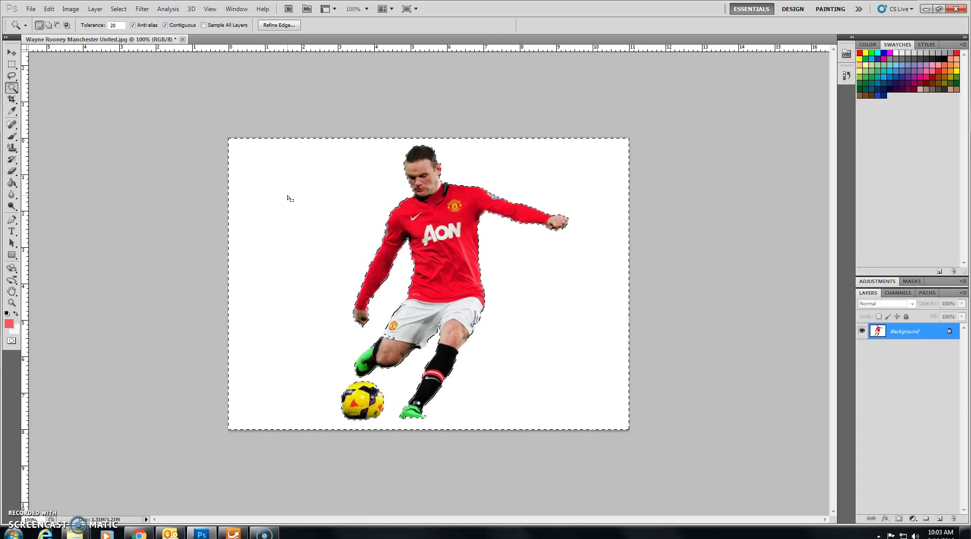
{"action": "left_click", "coordinate": [121, 9]}
{"action": "left_click", "coordinate": [128, 48]}
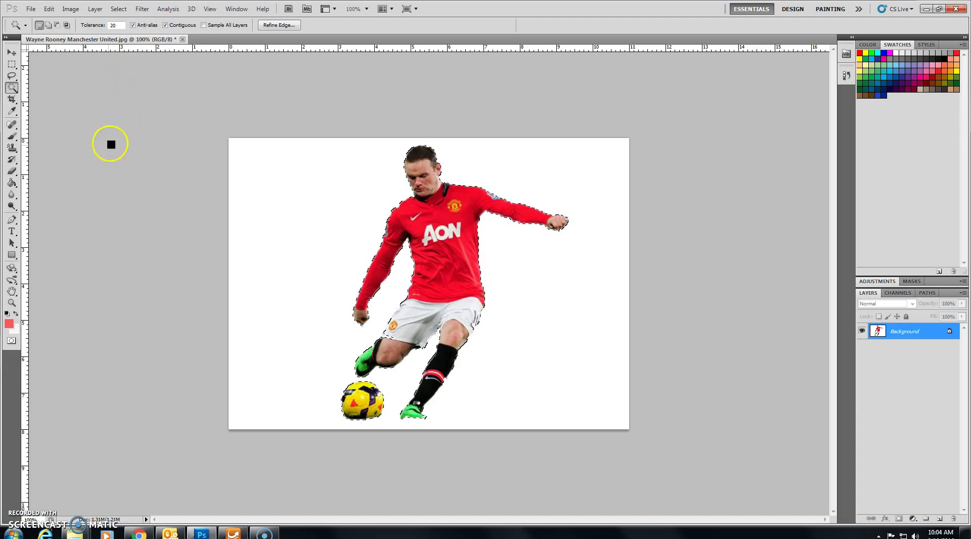
- Select the Brush tool with near-black 070000 as the foreground colour
{"action": "left_click", "coordinate": [13, 136]}
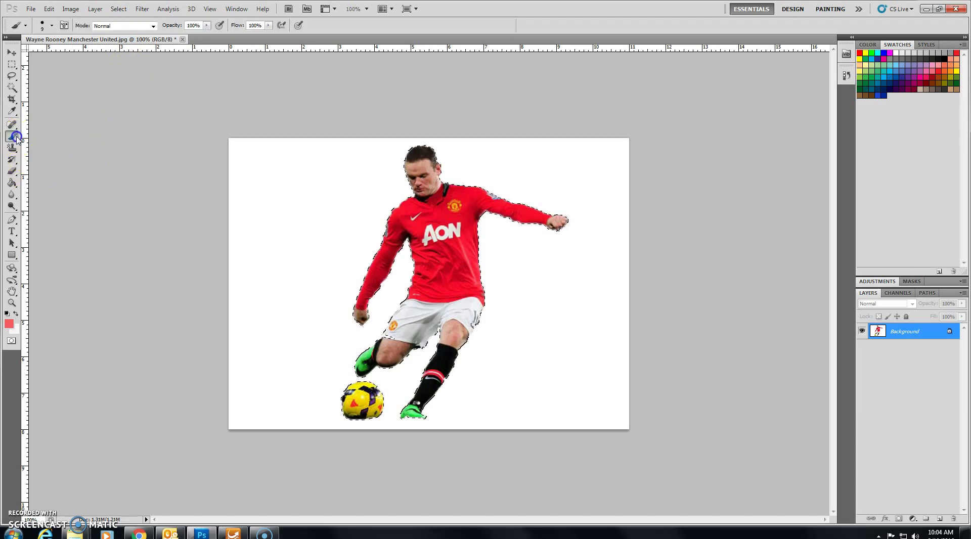
{"action": "left_click", "coordinate": [9, 322]}
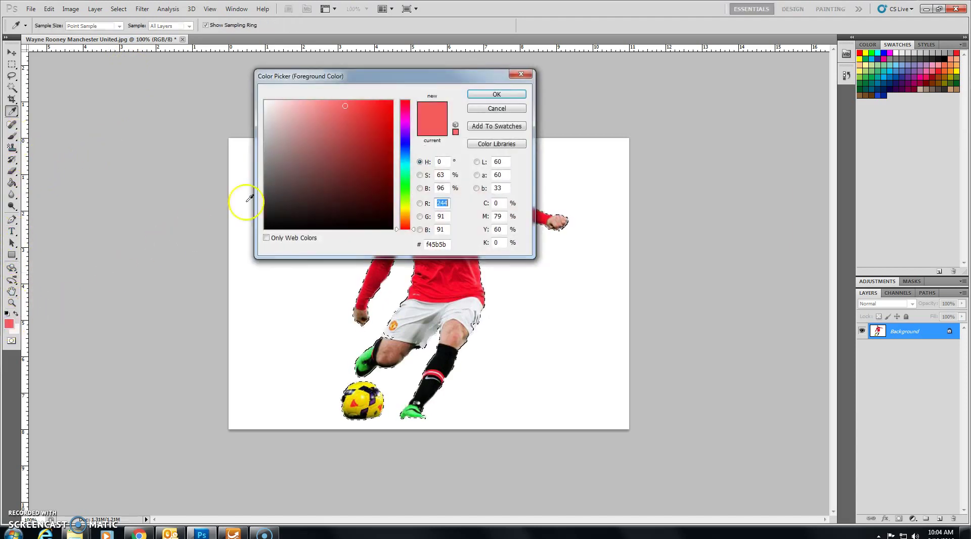
{"action": "left_click", "coordinate": [383, 227]}
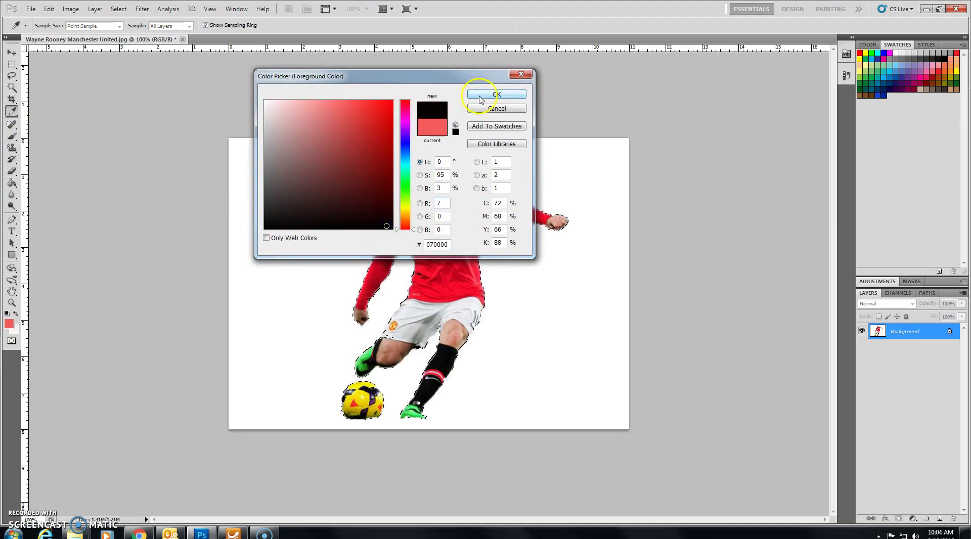
{"action": "left_click", "coordinate": [496, 94]}
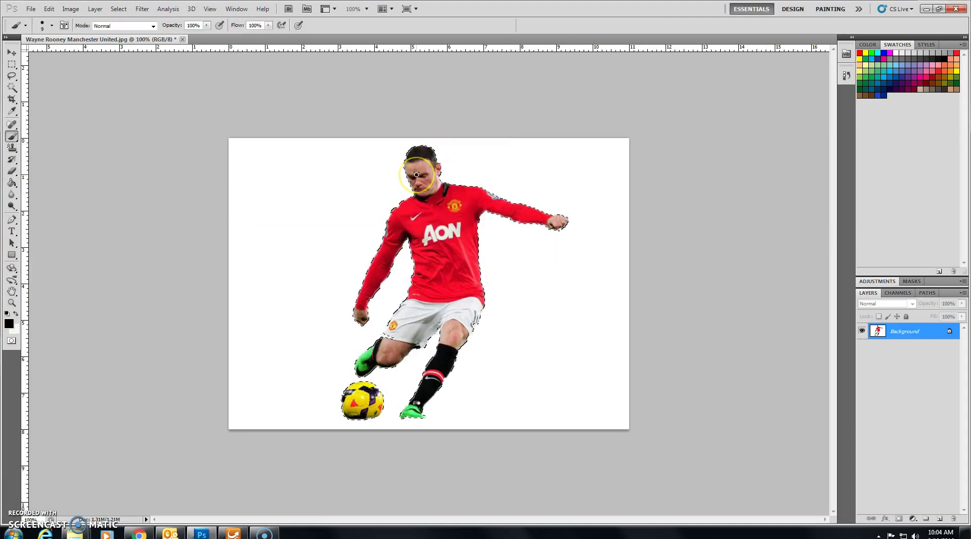
- Brush black over the head, torso, arm, shorts, legs and the ball's yellow edge
{"action": "mouse_move", "coordinate": [404, 163]}
{"action": "left_mouse_down"}
{"action": "mouse_move", "coordinate": [455, 159]}
{"action": "mouse_move", "coordinate": [570, 223]}
{"action": "left_mouse_up"}
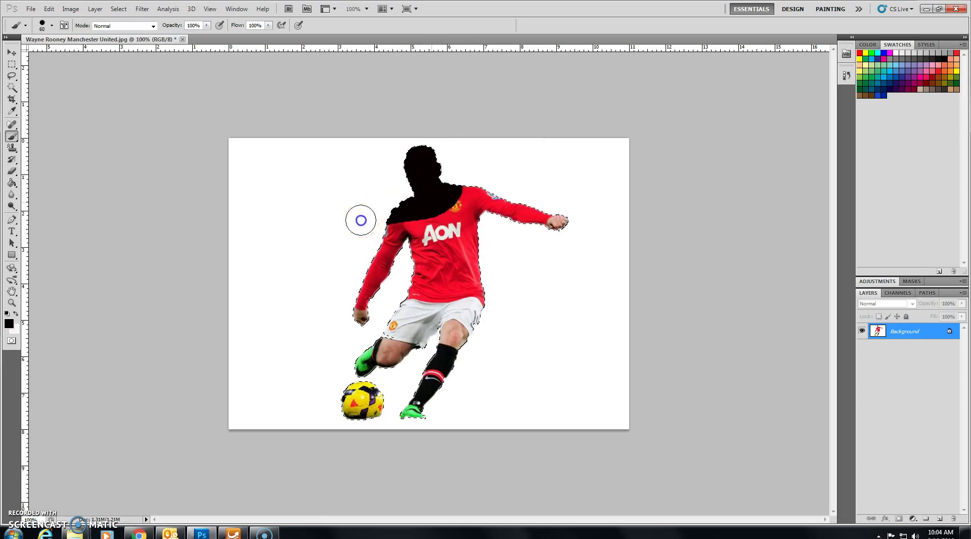
{"action": "left_click_drag", "start_coordinate": [474, 204], "coordinate": [438, 351]}
{"action": "mouse_move", "coordinate": [430, 407]}
{"action": "left_mouse_down"}
{"action": "mouse_move", "coordinate": [499, 290]}
{"action": "mouse_move", "coordinate": [484, 263]}
{"action": "left_mouse_up"}
{"action": "mouse_move", "coordinate": [449, 347]}
{"action": "left_mouse_down"}
{"action": "mouse_move", "coordinate": [453, 214]}
{"action": "mouse_move", "coordinate": [344, 283]}
{"action": "left_mouse_up"}
{"action": "mouse_move", "coordinate": [441, 203]}
{"action": "left_mouse_down"}
{"action": "mouse_move", "coordinate": [435, 273]}
{"action": "mouse_move", "coordinate": [462, 207]}
{"action": "mouse_move", "coordinate": [460, 269]}
{"action": "mouse_move", "coordinate": [354, 387]}
{"action": "mouse_move", "coordinate": [491, 281]}
{"action": "mouse_move", "coordinate": [410, 309]}
{"action": "left_mouse_up"}
{"action": "left_click_drag", "start_coordinate": [430, 393], "coordinate": [472, 335]}
{"action": "left_click_drag", "start_coordinate": [367, 404], "coordinate": [362, 400]}
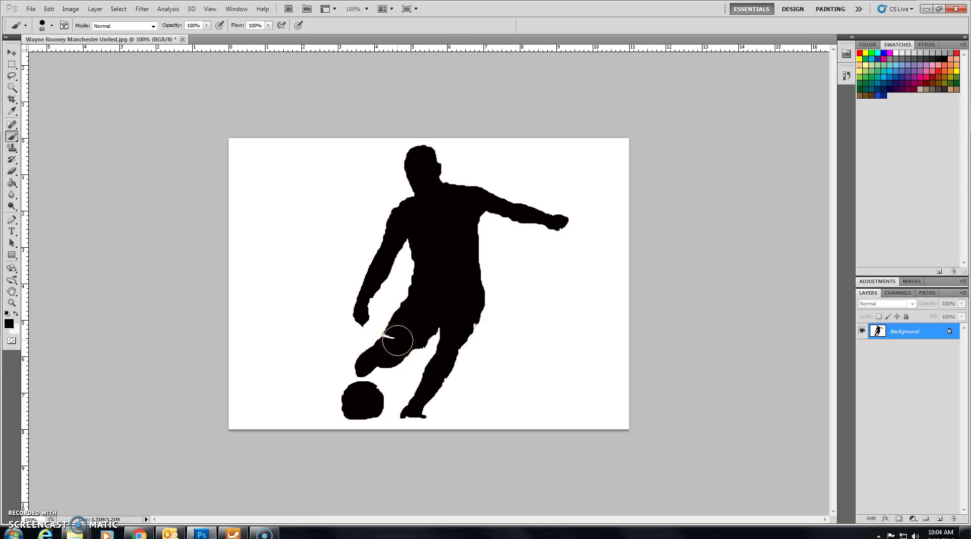
- Zoom in and paint over the white specks along the leg edges
{"action": "scroll", "coordinate": [402, 336], "scroll_direction": "up", "scroll_amount": 2}
{"action": "scroll", "coordinate": [390, 342], "scroll_direction": "up", "scroll_amount": 1}
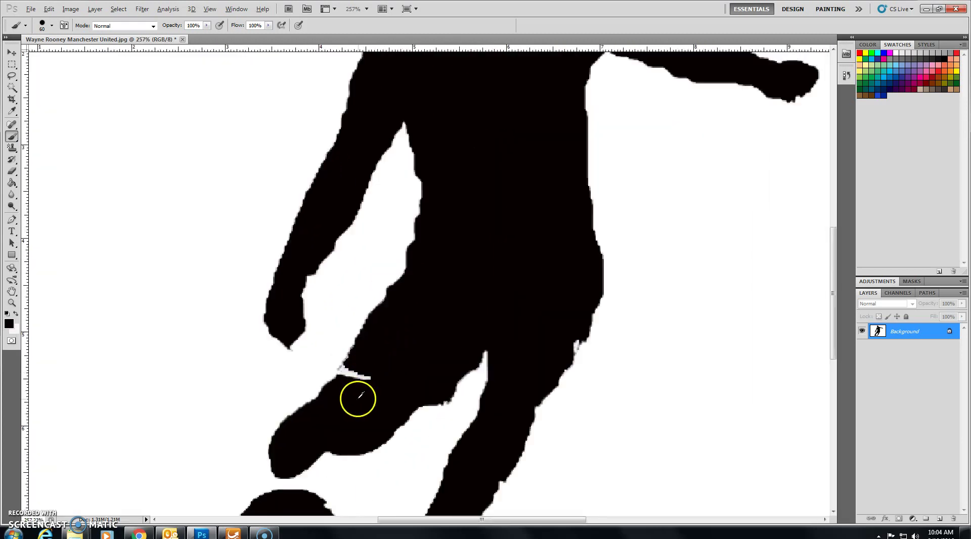
{"action": "scroll", "coordinate": [357, 397], "scroll_direction": "up", "scroll_amount": 1}
{"action": "left_click", "coordinate": [395, 381]}
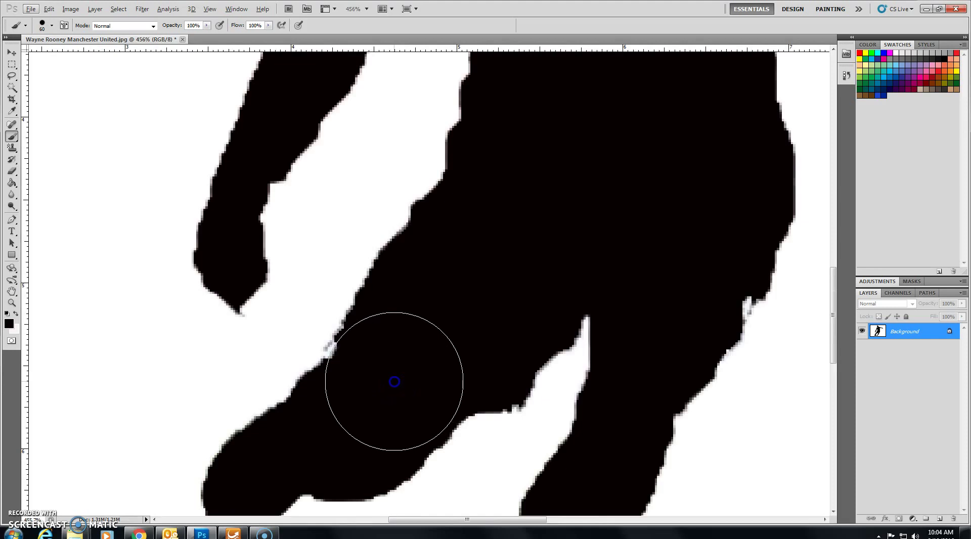
{"action": "left_click_drag", "start_coordinate": [678, 258], "coordinate": [693, 260]}
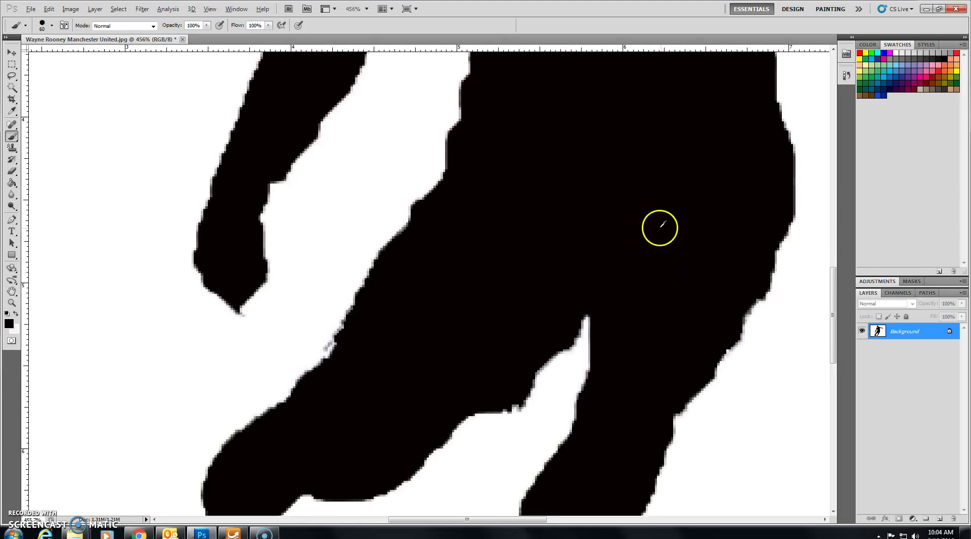
- Zoom back out to 145% and select the Horizontal Type tool
{"action": "scroll", "coordinate": [658, 224], "scroll_direction": "down", "scroll_amount": 2}
{"action": "scroll", "coordinate": [642, 223], "scroll_direction": "down", "scroll_amount": 1}
{"action": "scroll", "coordinate": [641, 221], "scroll_direction": "down", "scroll_amount": 1}
{"action": "scroll", "coordinate": [639, 219], "scroll_direction": "down", "scroll_amount": 1}
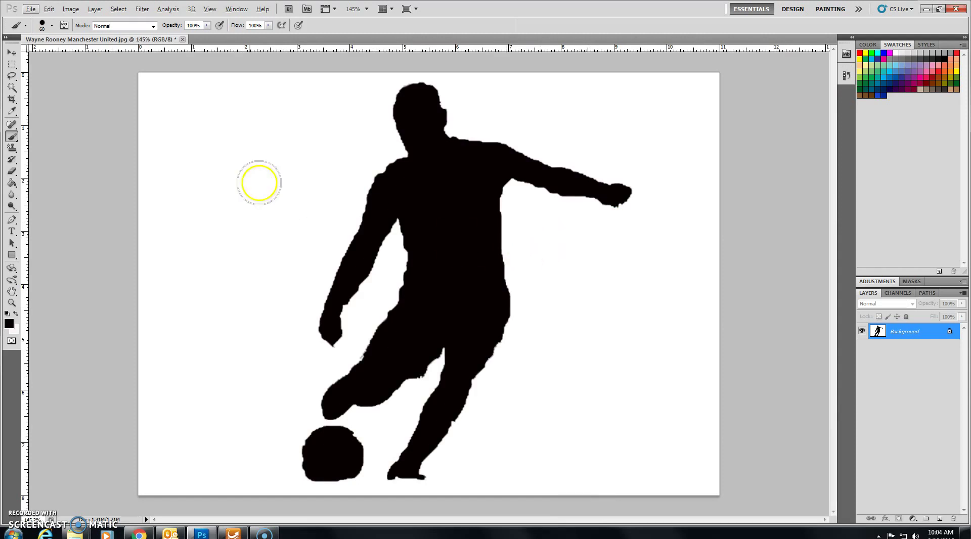
{"action": "left_click", "coordinate": [22, 234]}
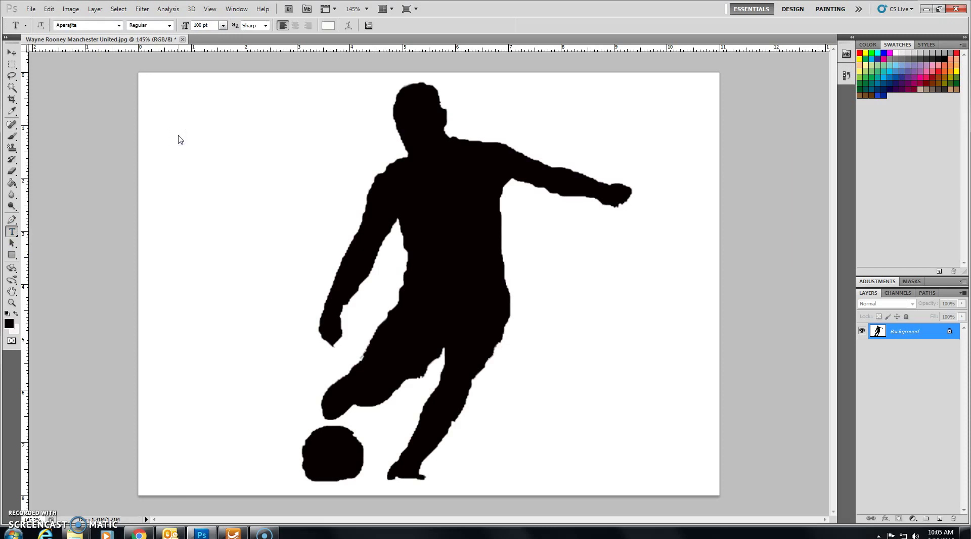
- Start a text layer near the top-left of the canvas, removing a stray 'M'
{"action": "left_click", "coordinate": [172, 126]}
{"action": "left_click", "coordinate": [171, 128]}
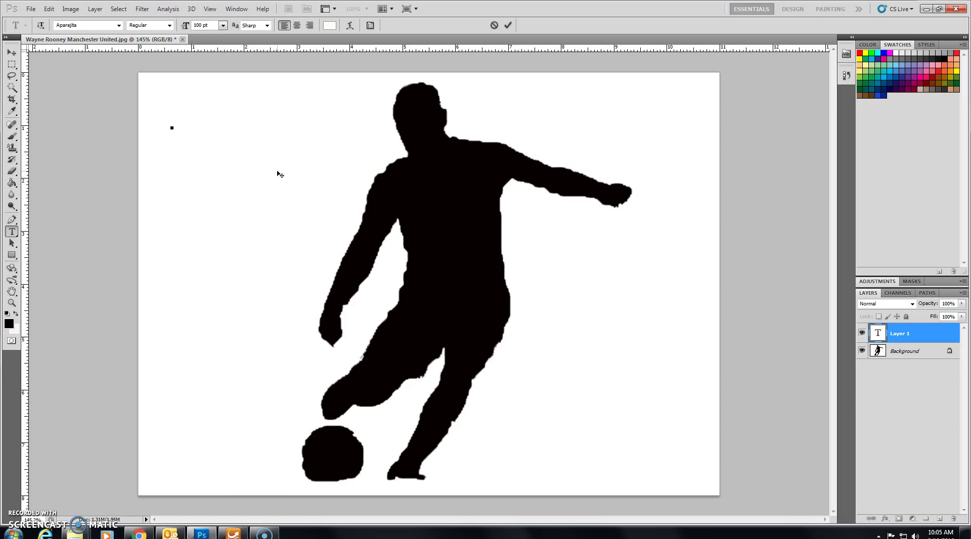
{"action": "type", "text": "M"}
{"action": "key", "text": "BackSpace"}
{"action": "left_click", "coordinate": [291, 146]}
- Set the text colour to near-black 070000 and select the font size value
{"action": "left_click", "coordinate": [331, 25]}
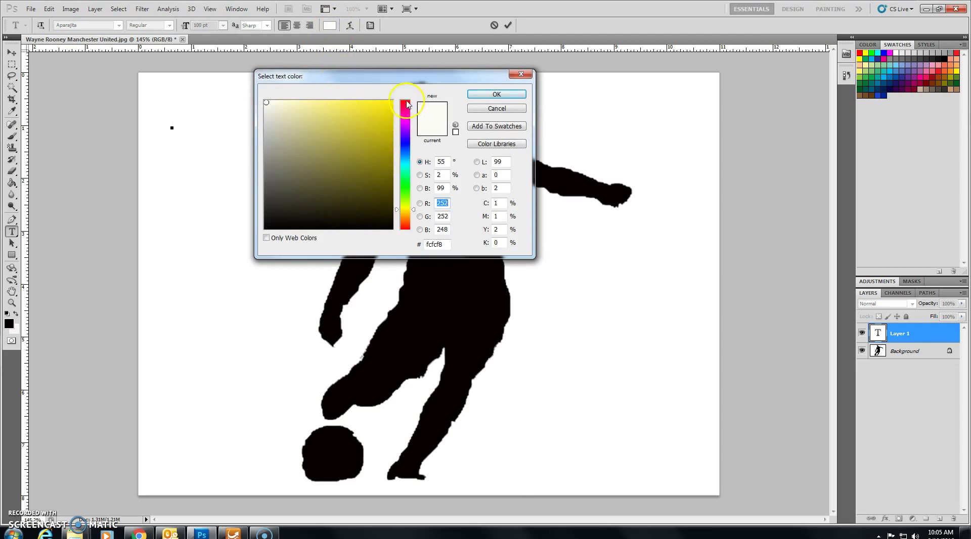
{"action": "left_click_drag", "start_coordinate": [394, 223], "coordinate": [396, 232]}
{"action": "left_click", "coordinate": [388, 225]}
{"action": "left_click", "coordinate": [496, 94]}
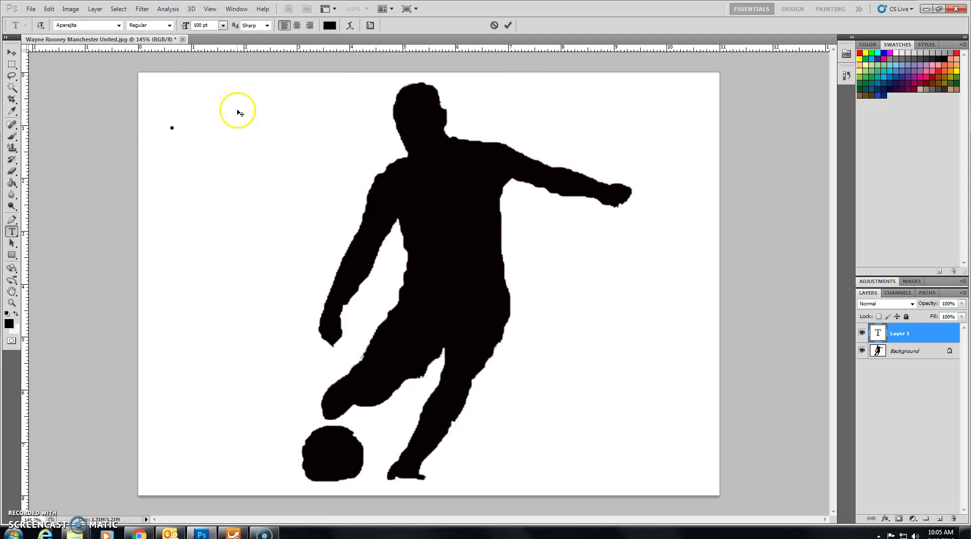
{"action": "double_click", "coordinate": [208, 25]}
{"action": "double_click", "coordinate": [198, 25]}
{"action": "type", "text": "80"}
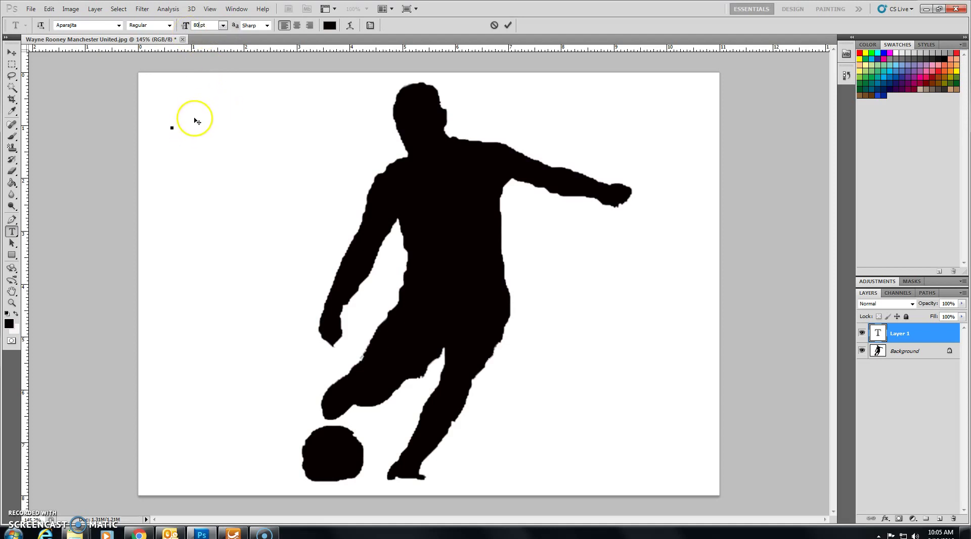
- Type 'Manchester' and 'United' on two lines and commit the text layer
{"action": "left_click", "coordinate": [188, 120]}
{"action": "type", "text": "Man"}
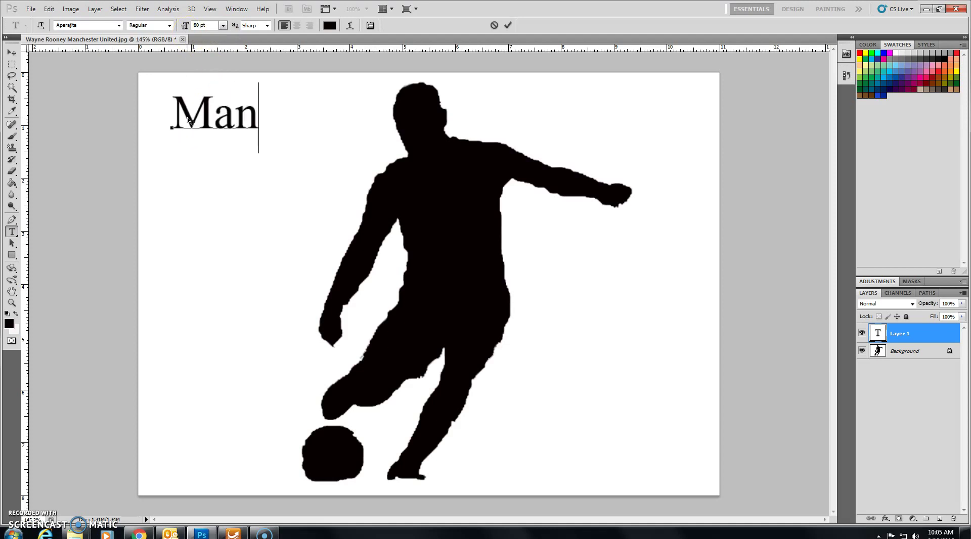
{"action": "type", "text": "chester"}
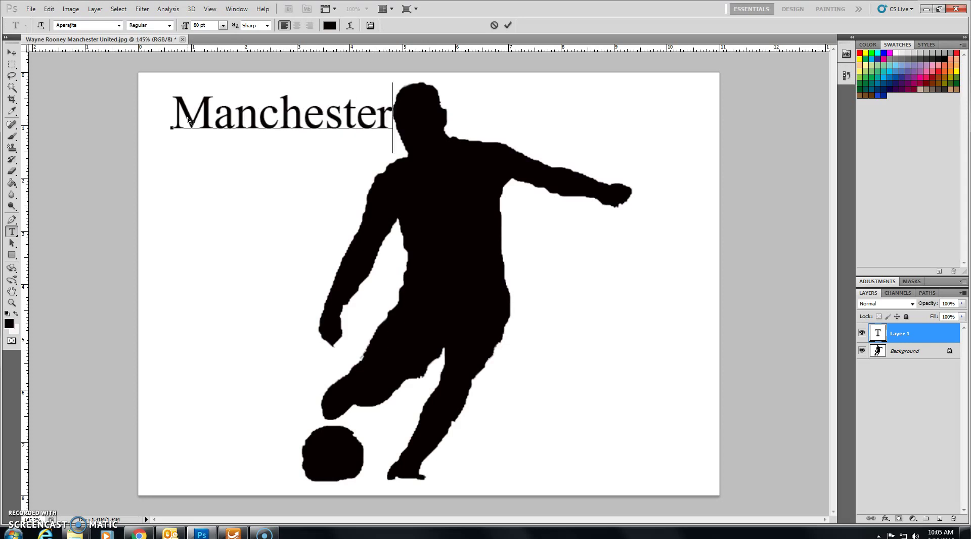
{"action": "key", "text": "Return"}
{"action": "type", "text": "United"}
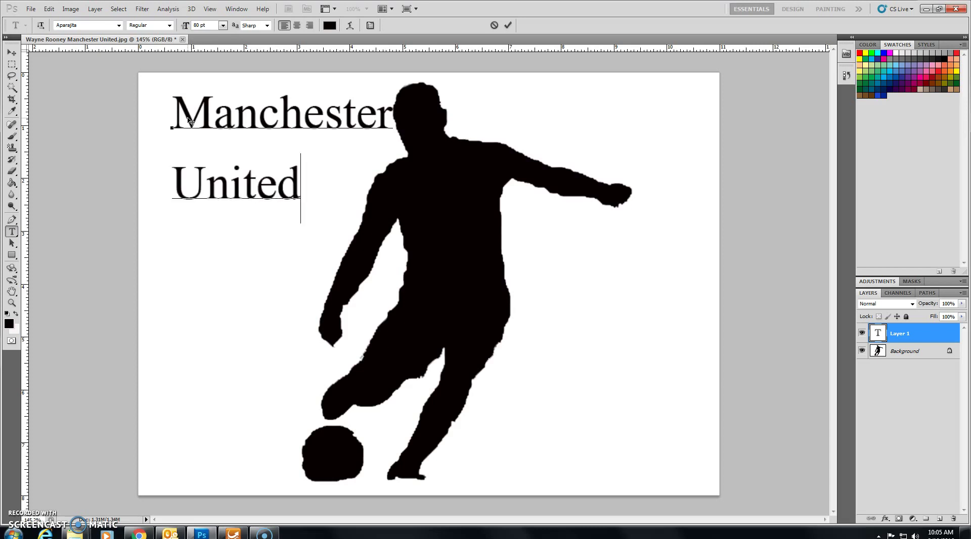
{"action": "left_click", "coordinate": [179, 96]}
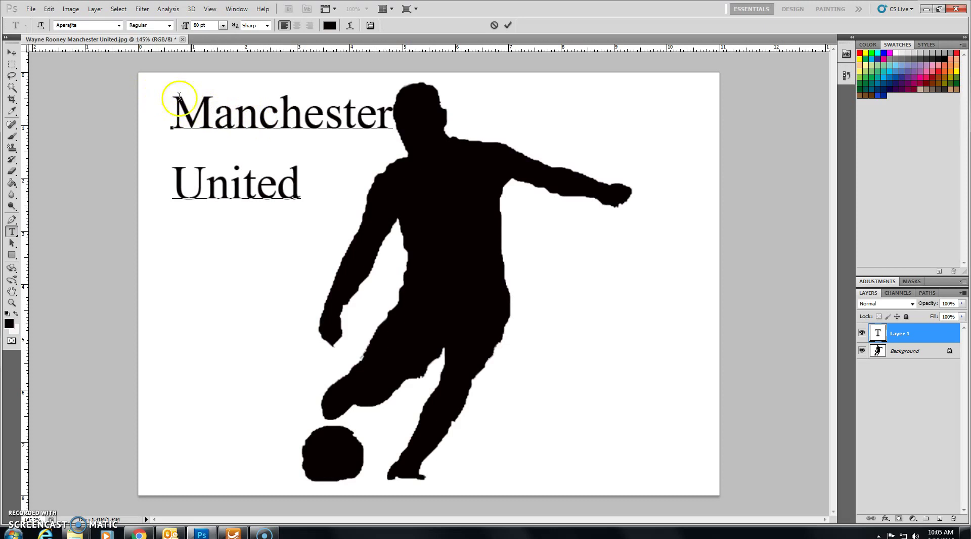
{"action": "left_click", "coordinate": [303, 199]}
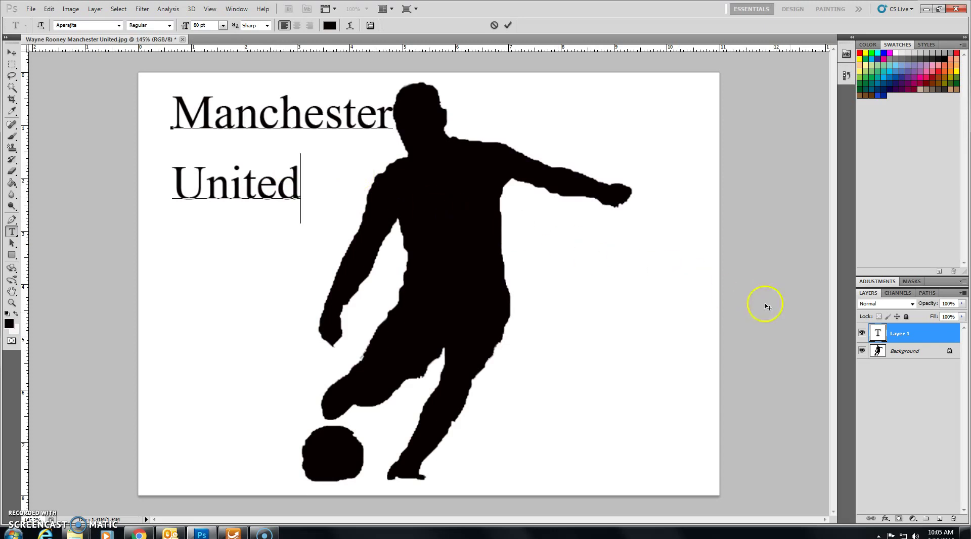
{"action": "left_click", "coordinate": [892, 350]}
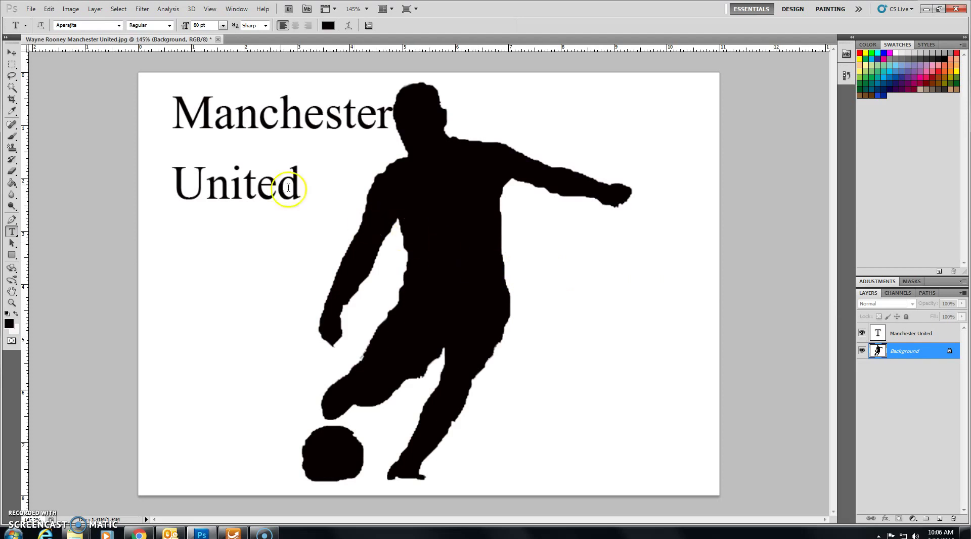
- In Save As, edit the file name to Wayne Rooney_Yourlastname
{"action": "left_click", "coordinate": [31, 9]}
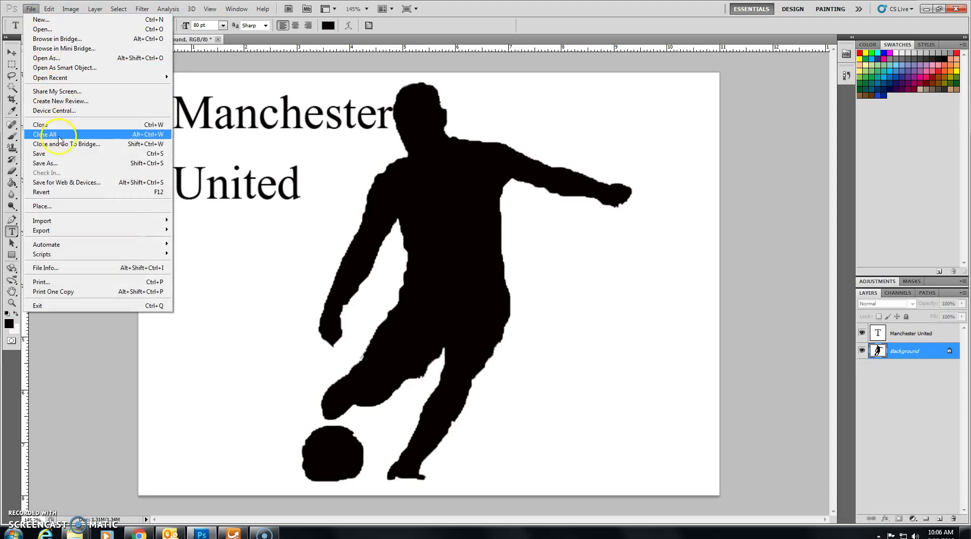
{"action": "left_click", "coordinate": [59, 163]}
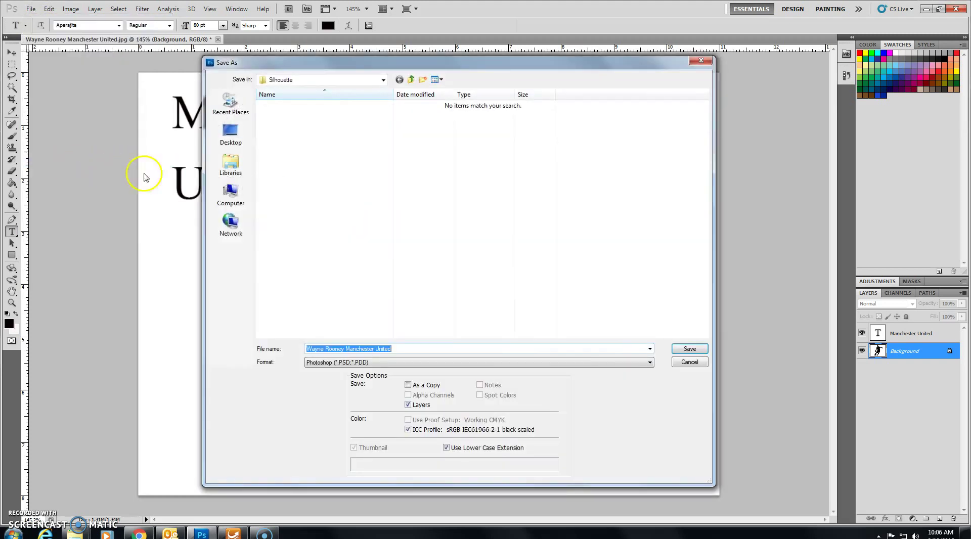
{"action": "left_click", "coordinate": [411, 347]}
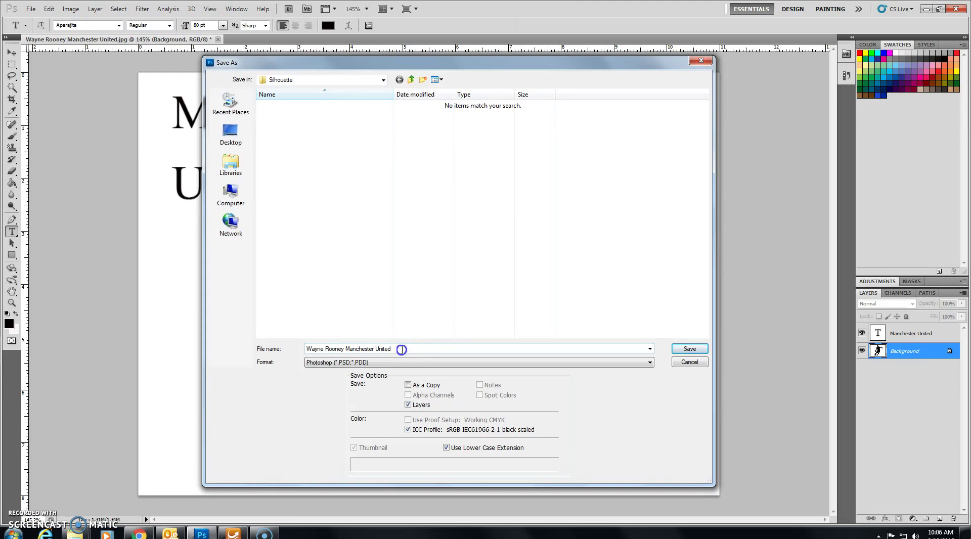
{"action": "left_click_drag", "start_coordinate": [397, 349], "coordinate": [347, 347]}
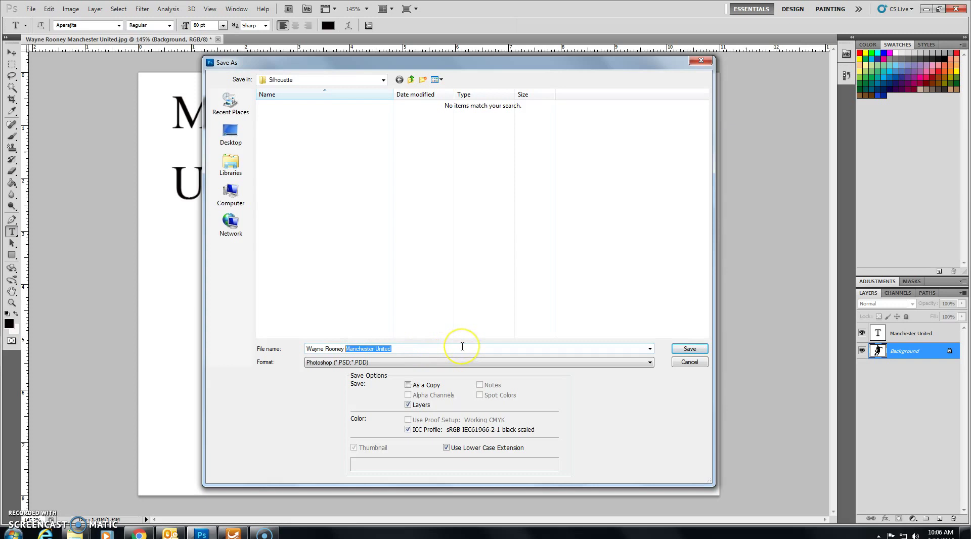
{"action": "key", "text": "BackSpace"}
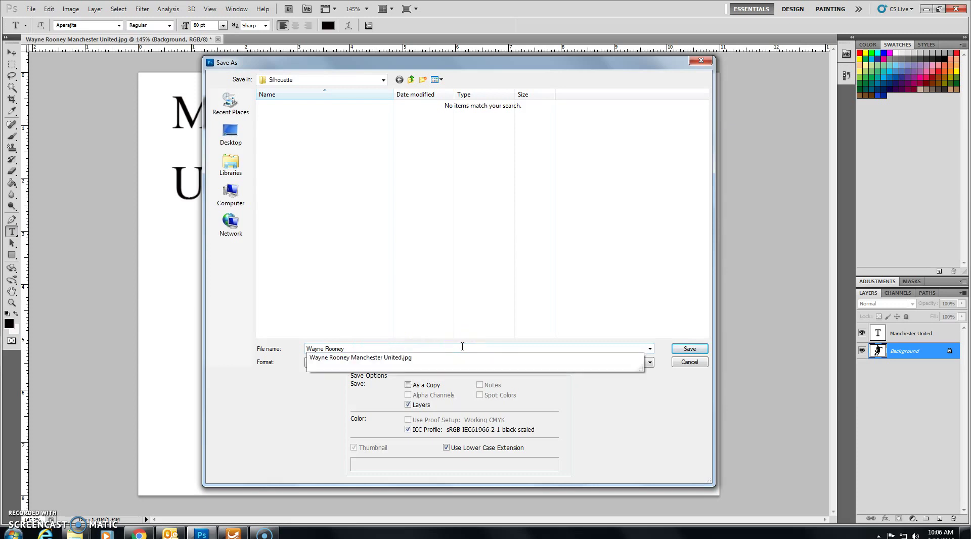
{"action": "type", "text": "_Yourlastname"}
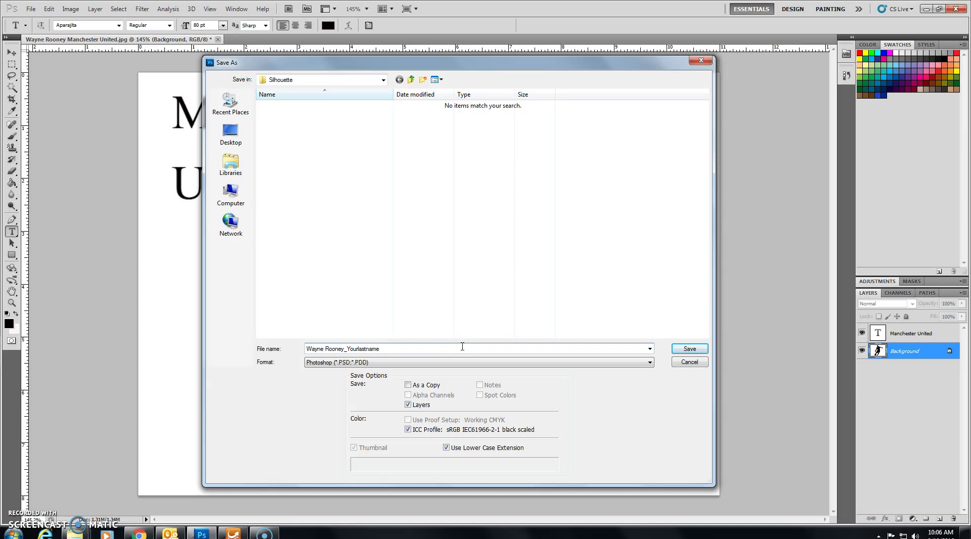
- Save it as a Photoshop PSD in the Silhouette folder, keeping Maximize Compatibility
{"action": "left_click", "coordinate": [383, 79]}
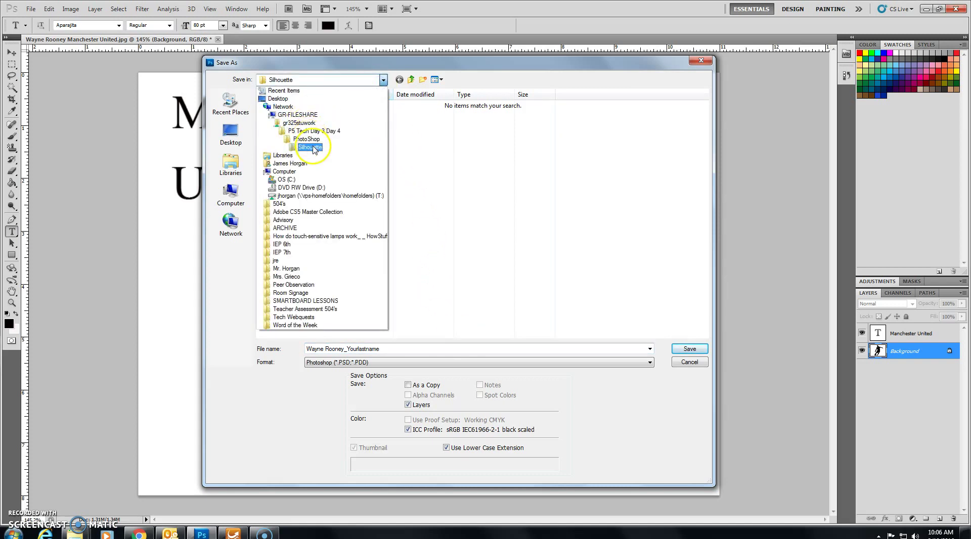
{"action": "left_click", "coordinate": [683, 351]}
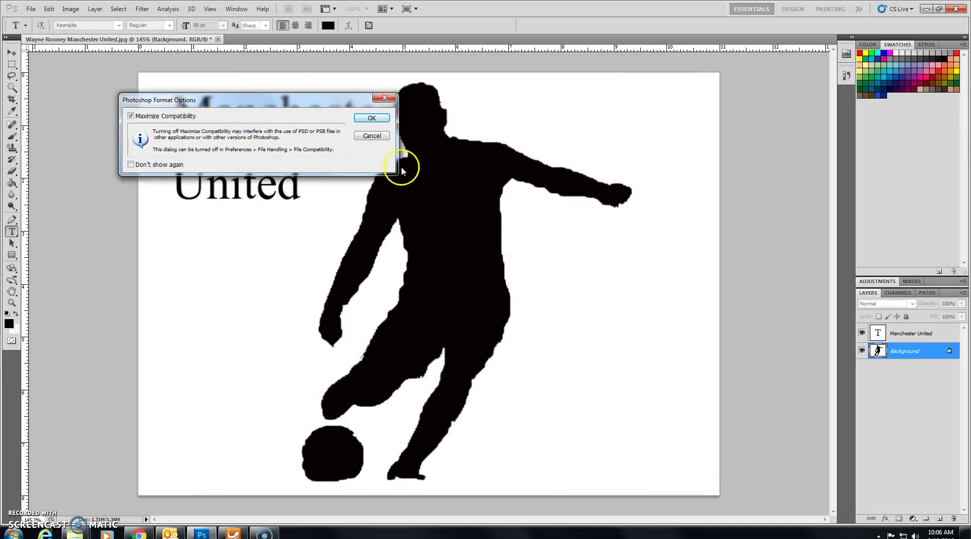
{"action": "left_click", "coordinate": [363, 119]}
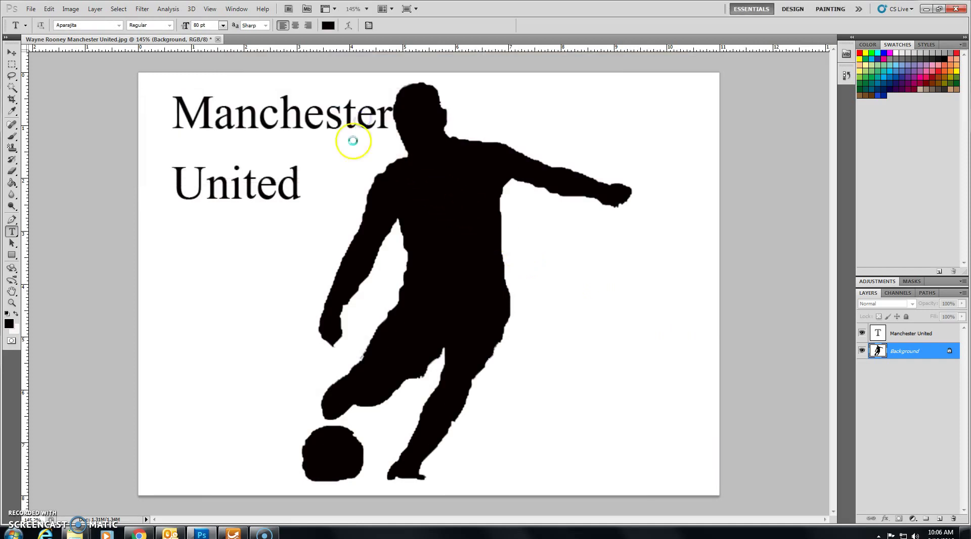